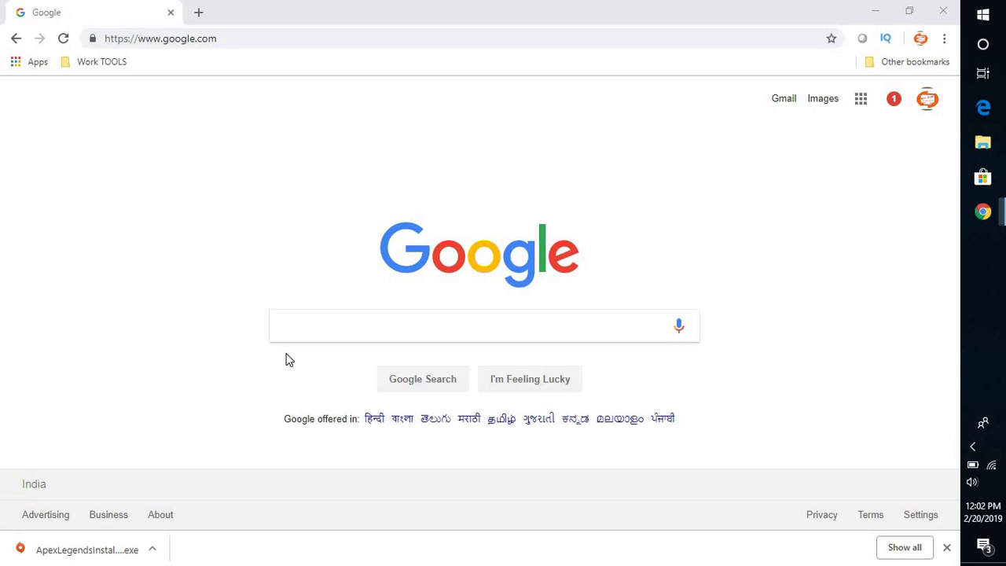
Search Google in Chrome for 'apex legends for PC Download'.
{"action": "left_click", "coordinate": [287, 359]}
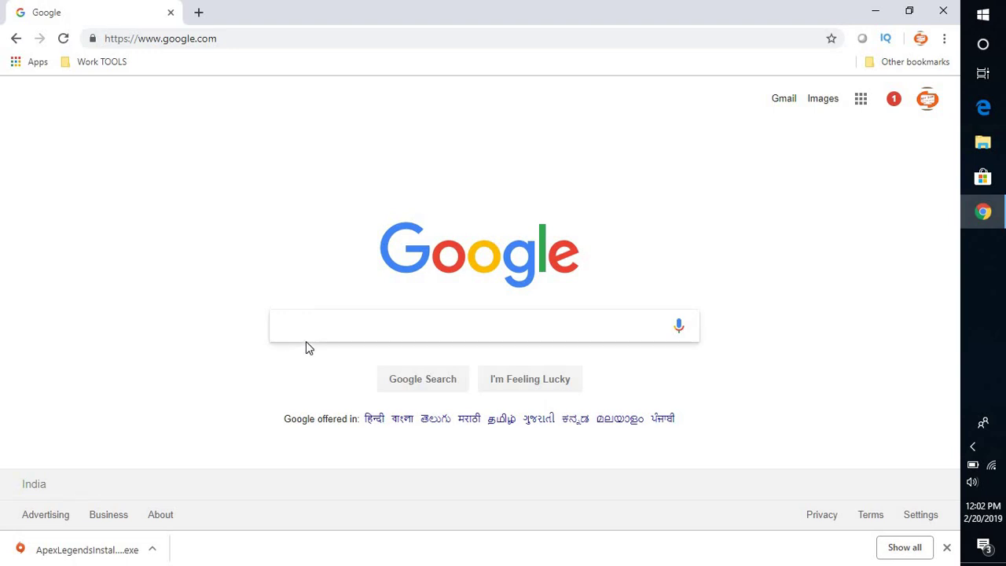
{"action": "left_click", "coordinate": [326, 326]}
{"action": "type", "text": "apex legends for PC Download"}
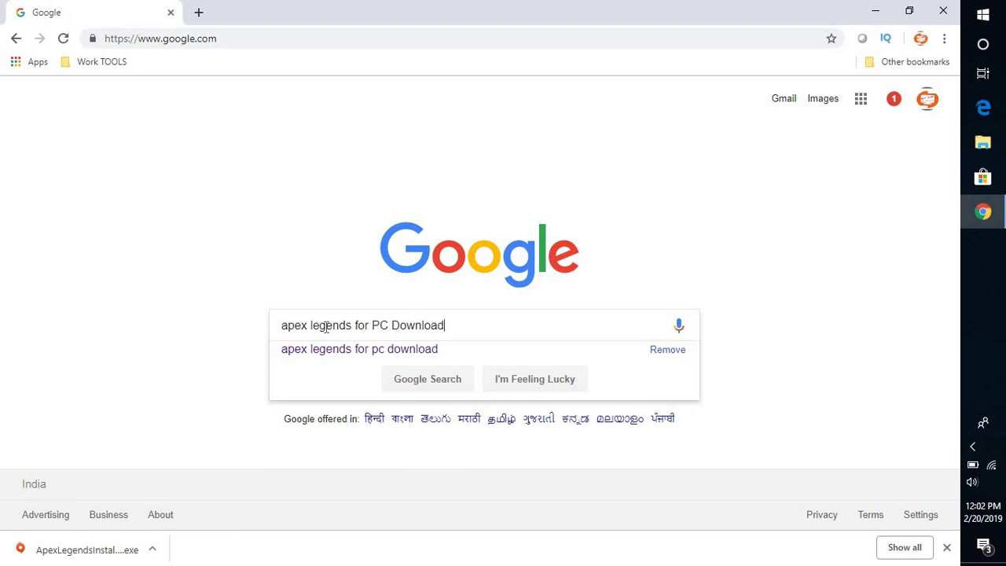
{"action": "key", "text": "Return"}
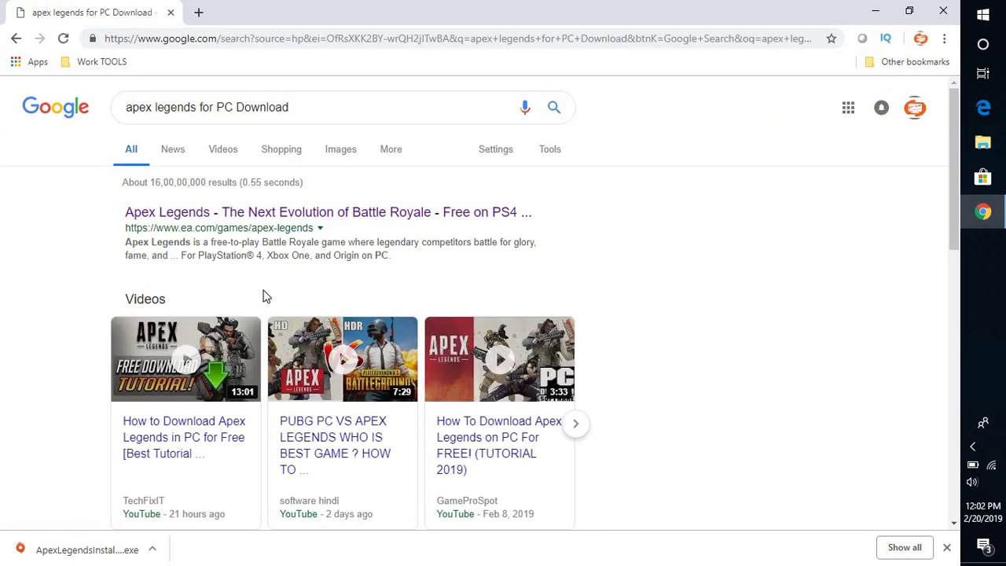
Open the ea.com Apex Legends page and show its Download for Free platform choices.
{"action": "left_click", "coordinate": [299, 224]}
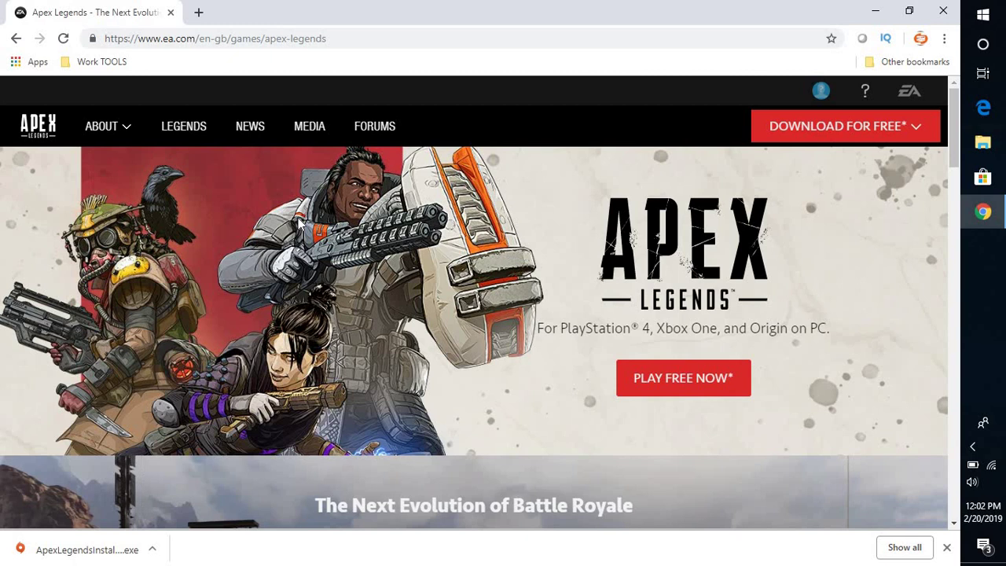
{"action": "left_click", "coordinate": [903, 130]}
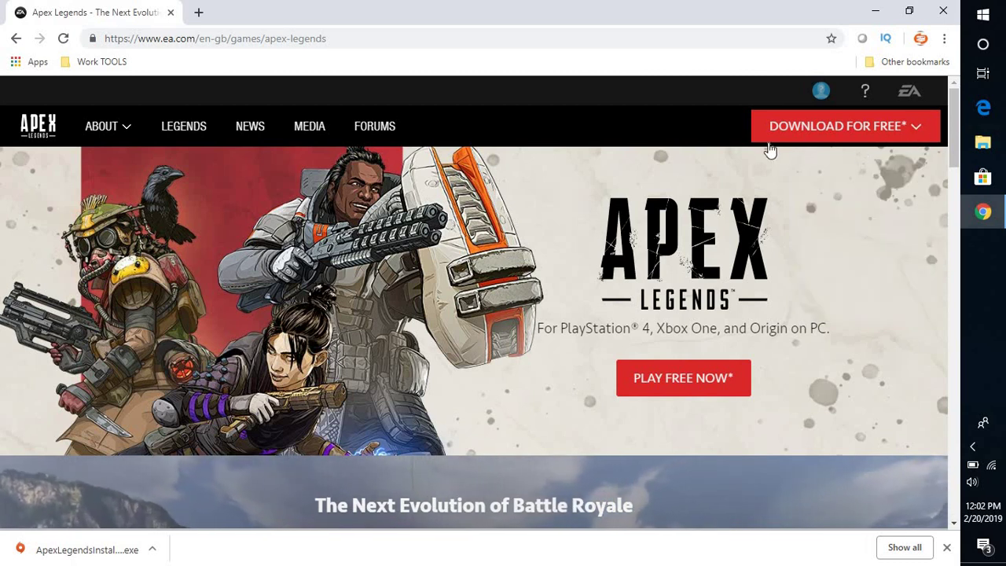
Choose Origin on PC to download the 64.2 MB ApexLegendsInstaller .exe.
{"action": "mouse_move", "coordinate": [837, 136]}
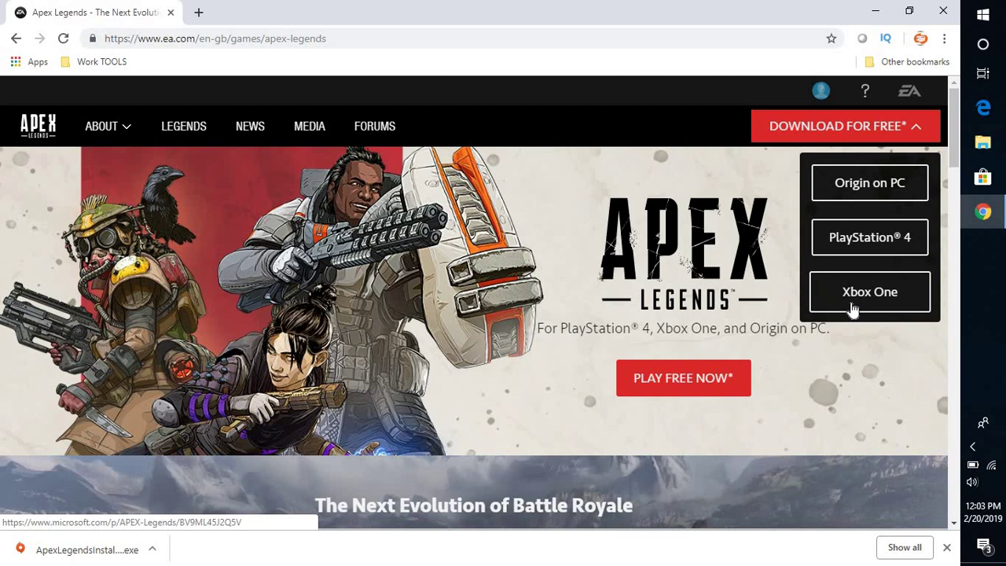
{"action": "left_click", "coordinate": [863, 193]}
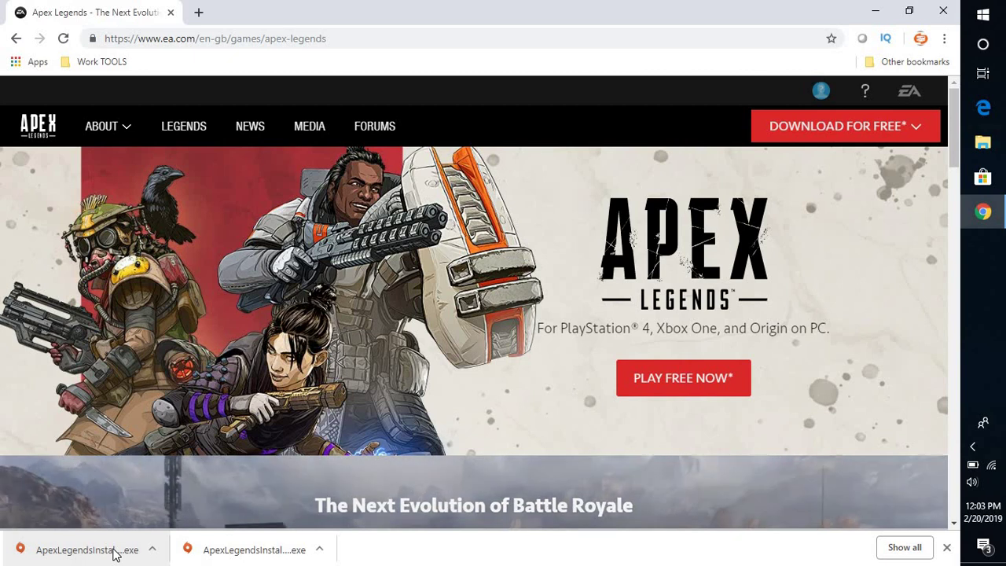
Run ApexLegendsInstaller.exe from Chrome's download bar to bring up the Origin setup window.
{"action": "left_click", "coordinate": [114, 553]}
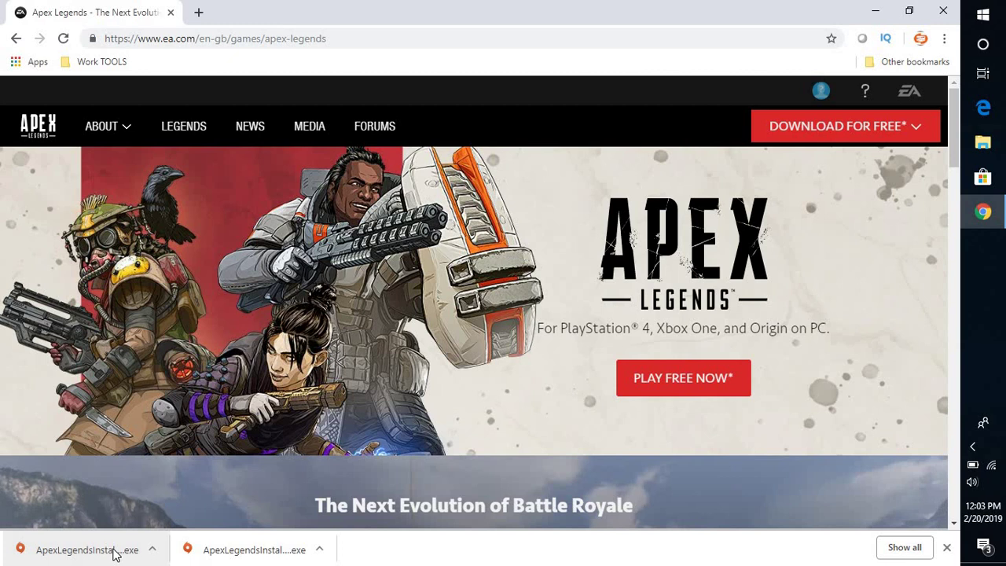
{"action": "left_click", "coordinate": [116, 554]}
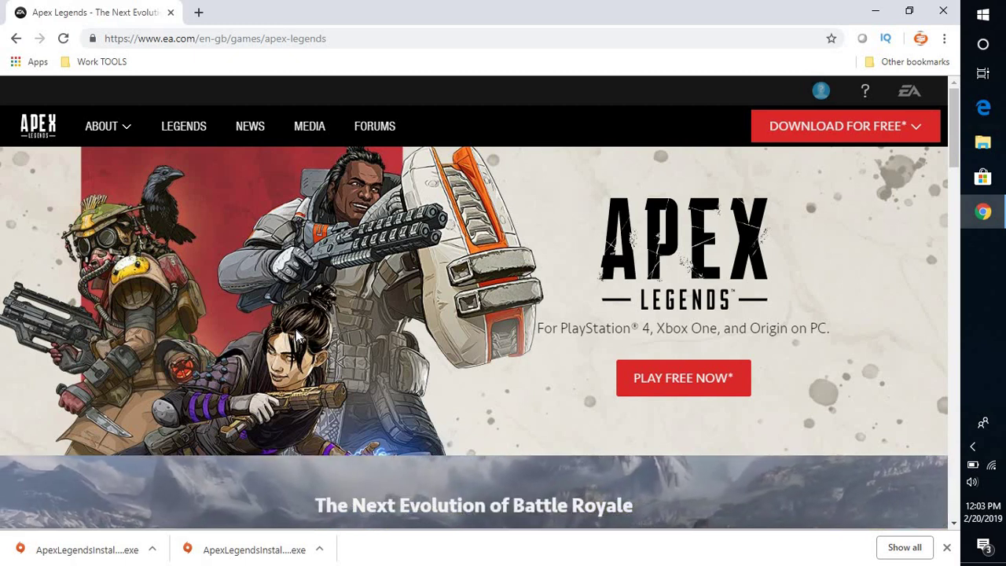
{"action": "left_click", "coordinate": [116, 553]}
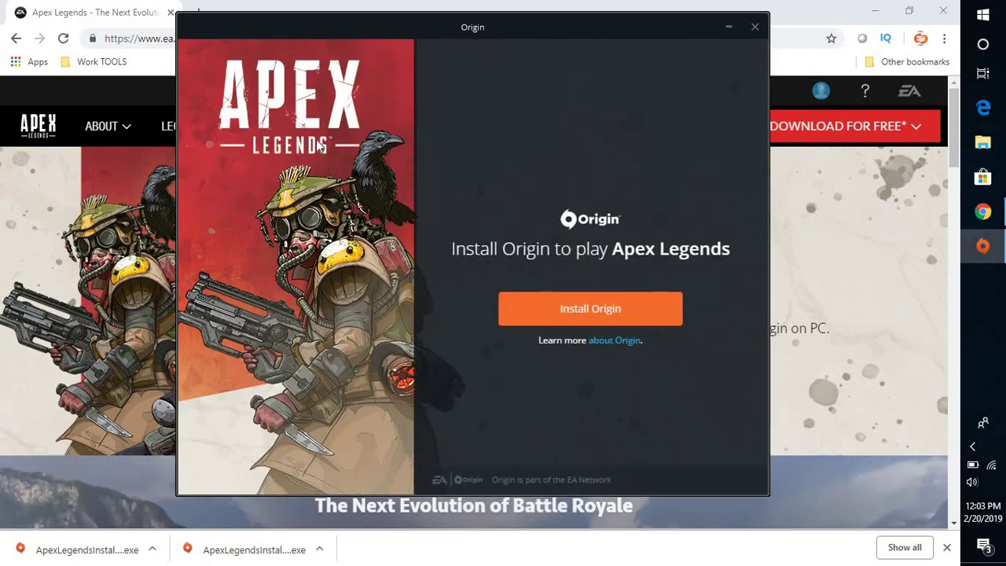
Begin installing Origin for Apex Legends to reach the install location and license options.
{"action": "left_click", "coordinate": [588, 314]}
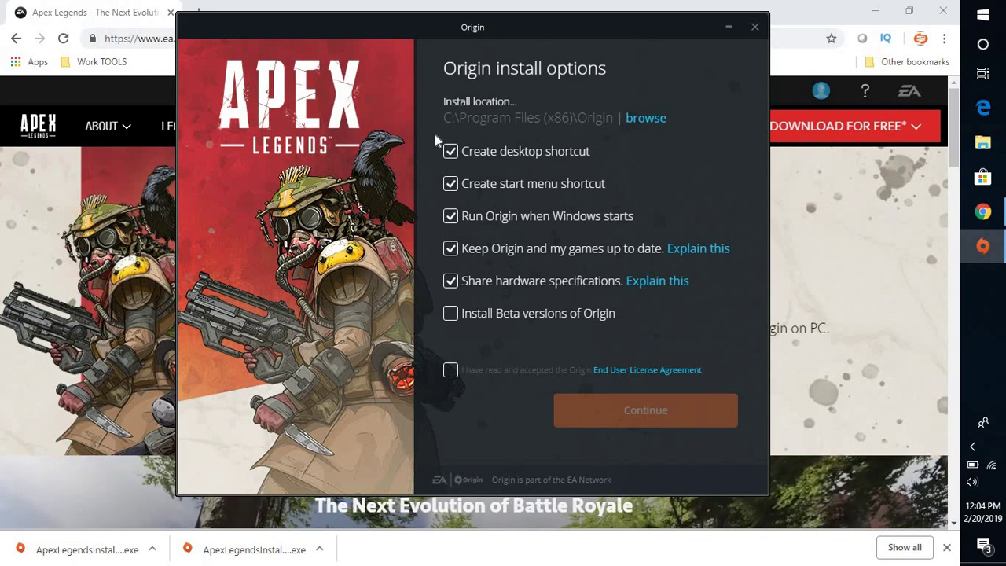
Change the Origin install location from C:\Program Files (x86)\Origin to C:\Origin.
{"action": "left_click", "coordinate": [650, 119]}
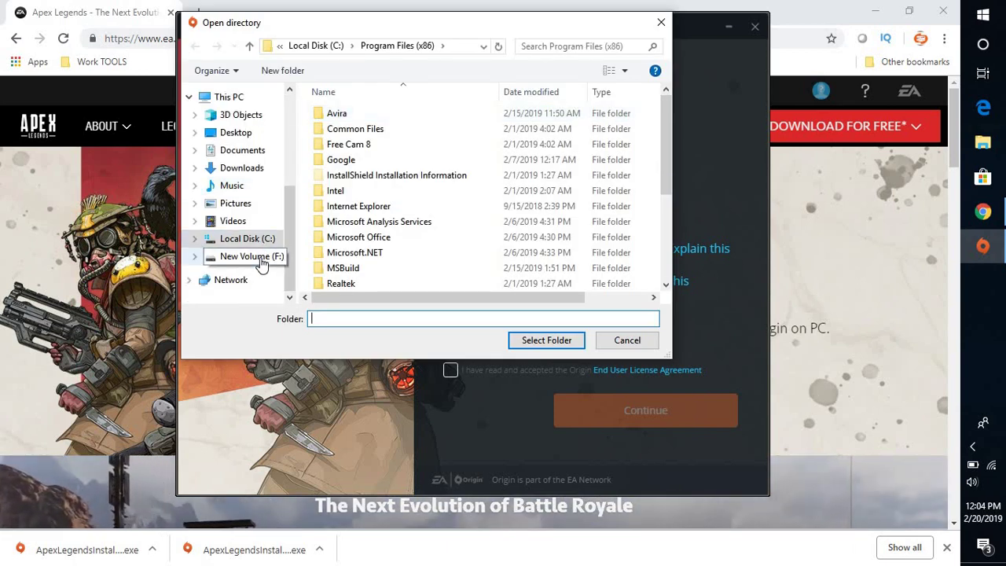
{"action": "left_click", "coordinate": [252, 256]}
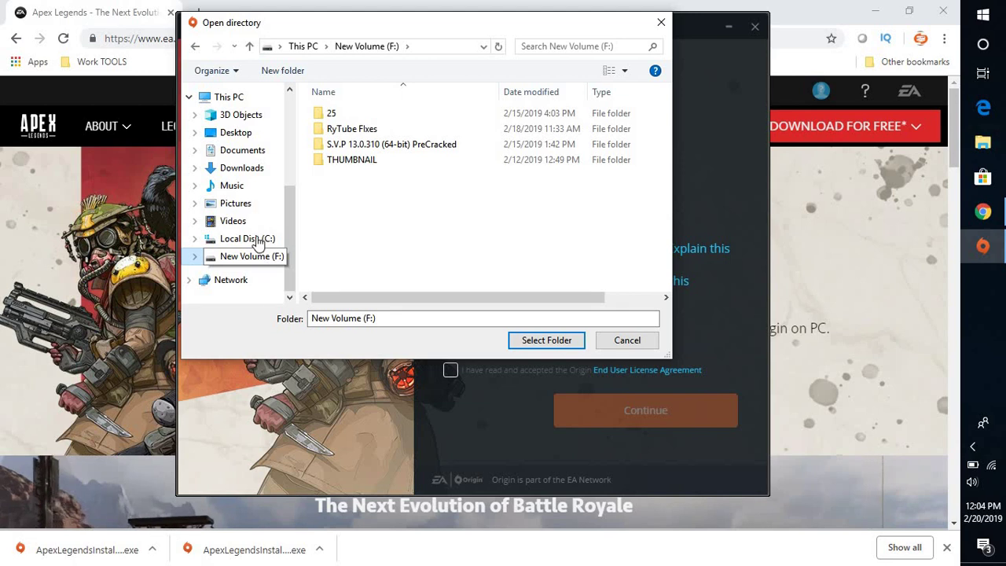
{"action": "left_click", "coordinate": [249, 239]}
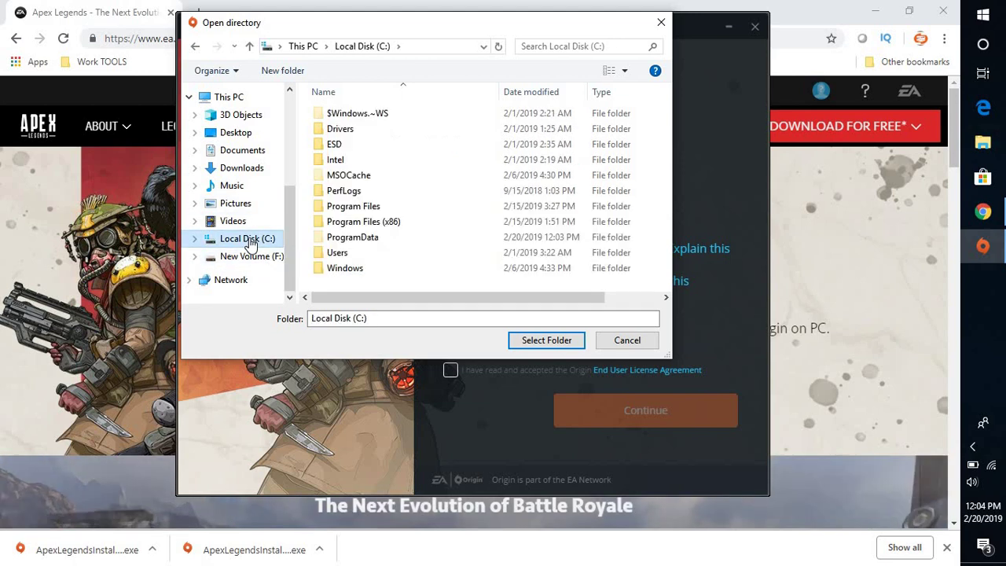
{"action": "left_click", "coordinate": [550, 341]}
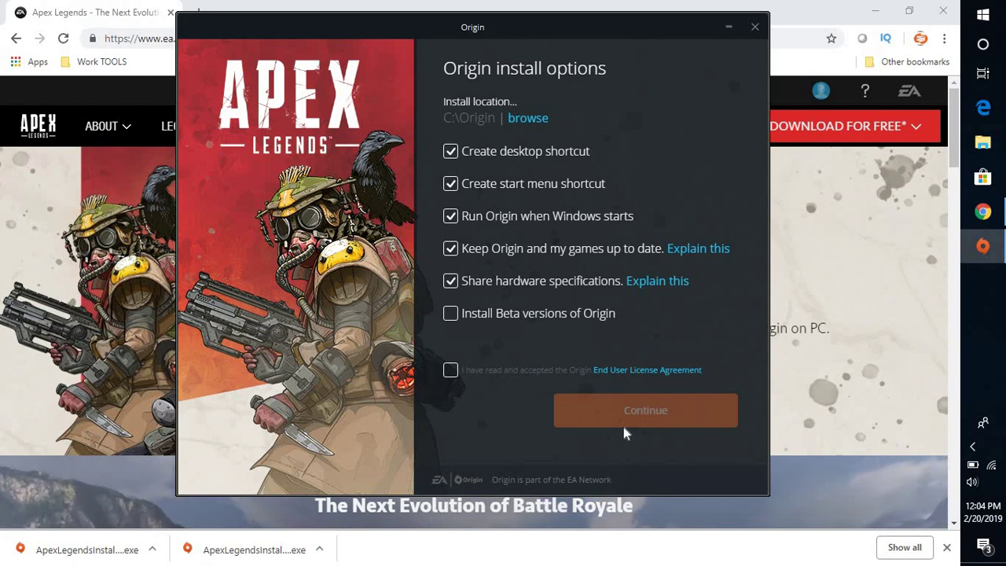
Accept the End User License Agreement and continue installing the latest Origin.
{"action": "left_click", "coordinate": [452, 371]}
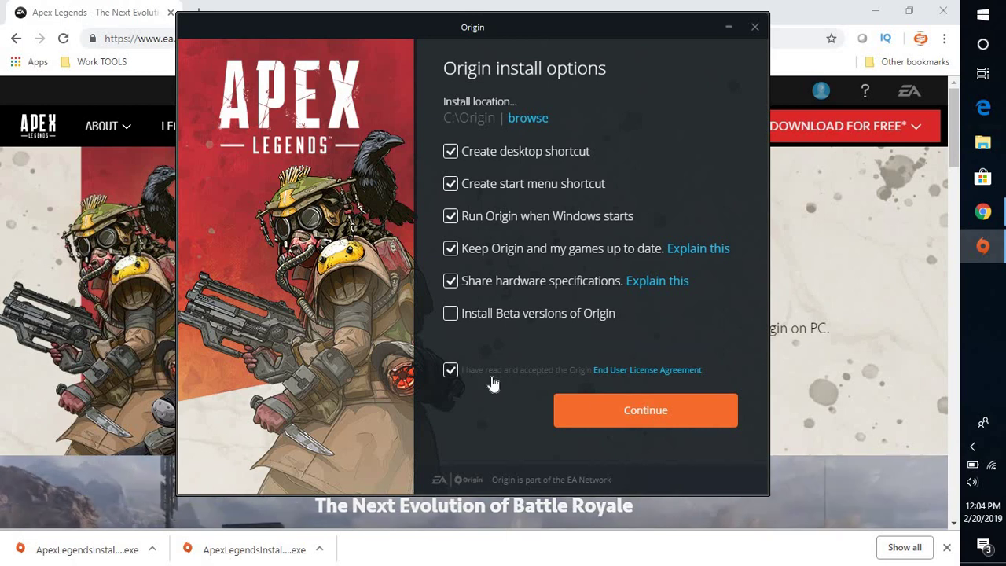
{"action": "left_click", "coordinate": [645, 411]}
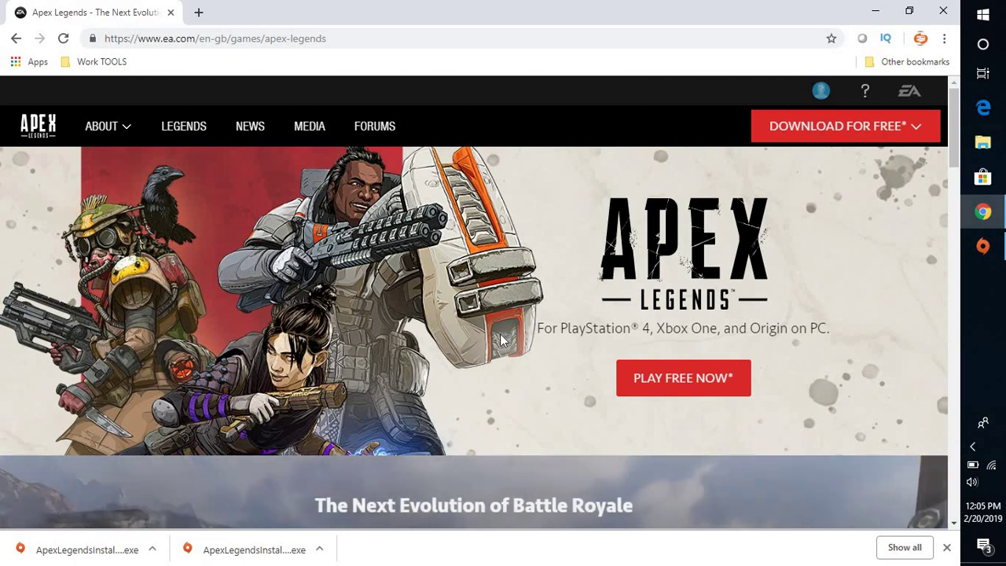
Check the Origin installer's progress and wait until it completes and closes.
{"action": "left_click", "coordinate": [983, 248]}
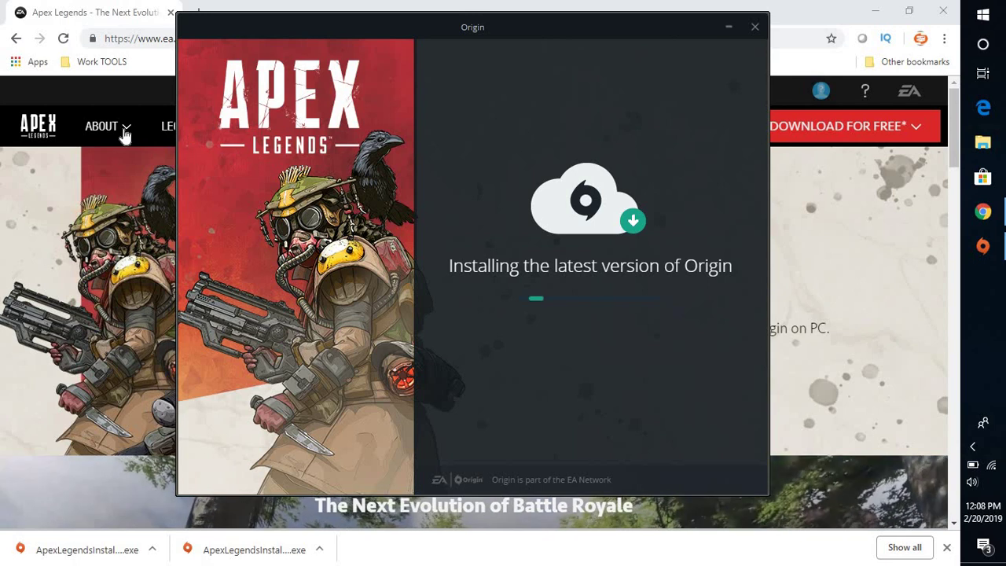
{"action": "mouse_move", "coordinate": [123, 135]}
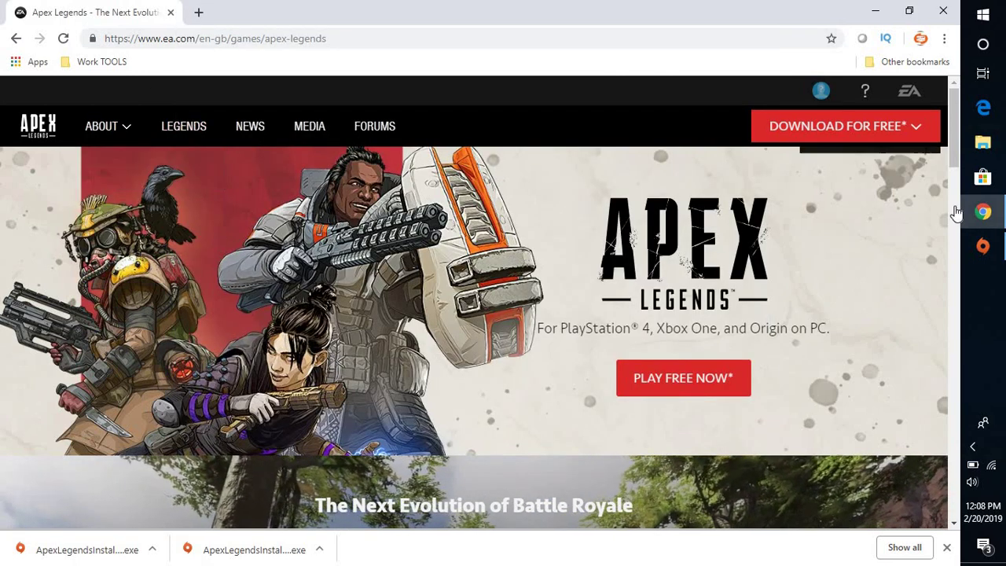
Glance at the Origin installer again, then expand the site's ABOUT menu in Chrome.
{"action": "left_click", "coordinate": [982, 246]}
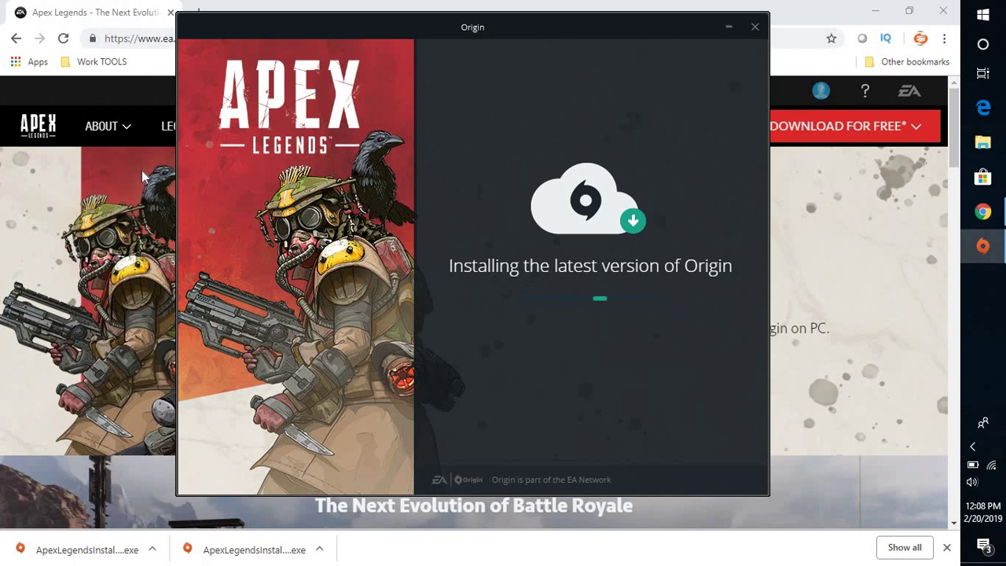
{"action": "left_click", "coordinate": [110, 127]}
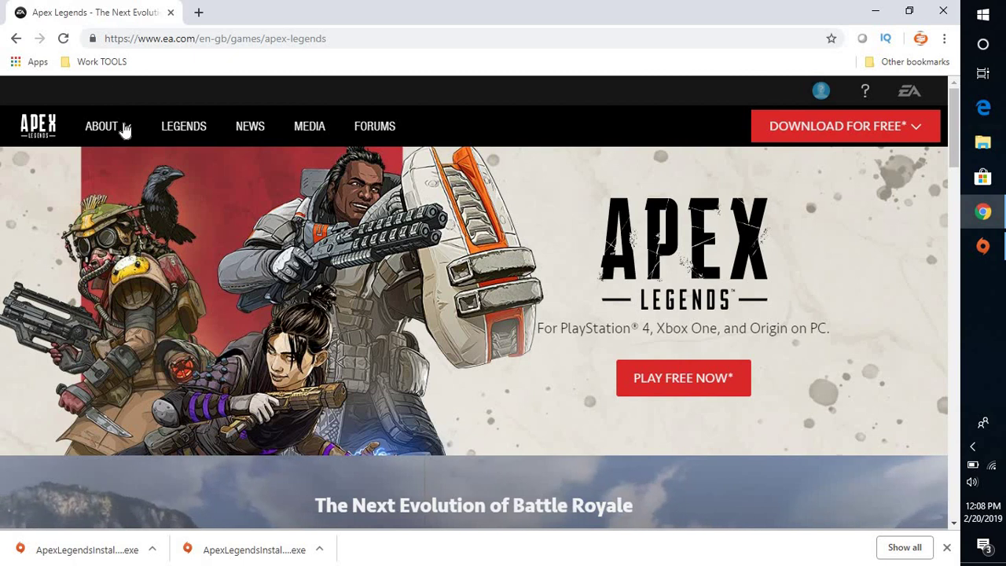
{"action": "mouse_move", "coordinate": [126, 127]}
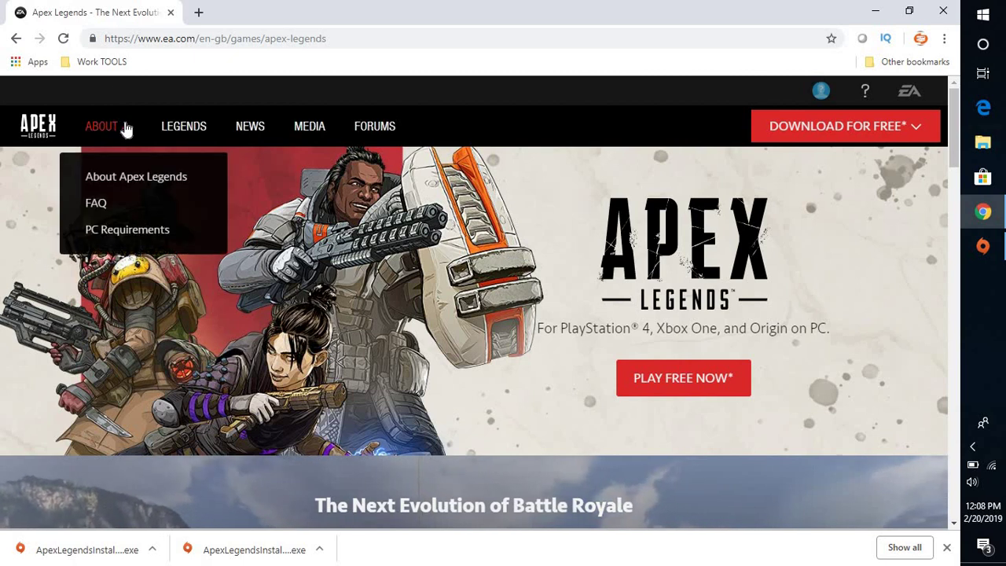
Open PC Requirements and scroll to the minimum (6GB RAM) and recommended (8GB RAM) specs.
{"action": "left_click", "coordinate": [131, 227]}
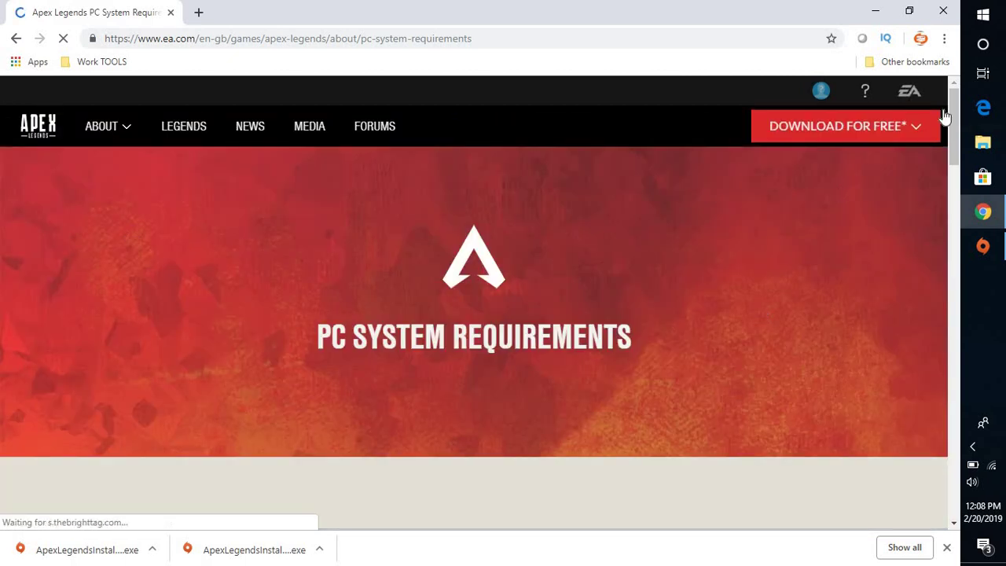
{"action": "scroll", "coordinate": [949, 150], "scroll_direction": "down", "scroll_amount": 5}
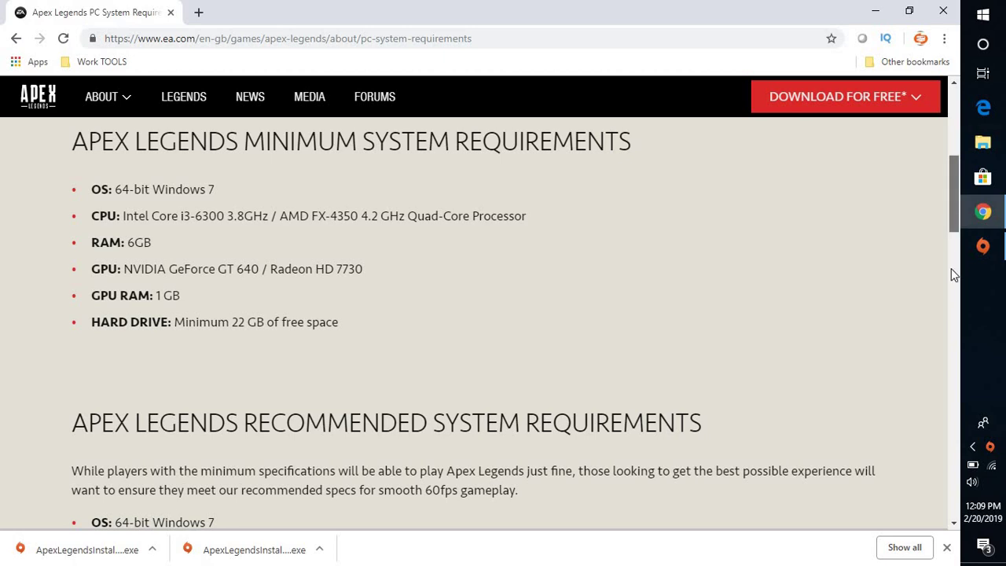
{"action": "left_click_drag", "start_coordinate": [955, 220], "coordinate": [946, 241]}
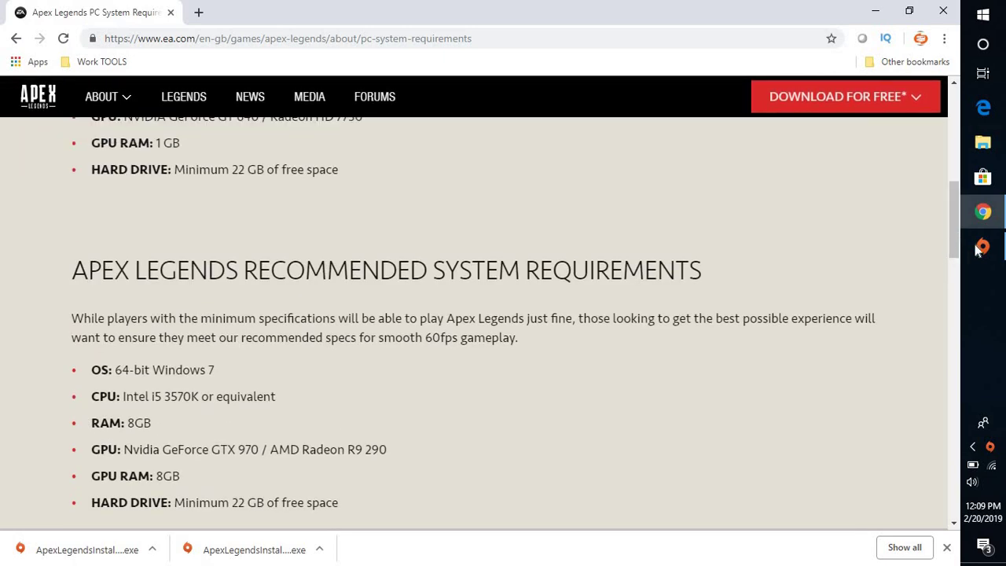
Bring up the Origin sign-in window, glance at Create an Account, and return to Sign In.
{"action": "left_click", "coordinate": [983, 246]}
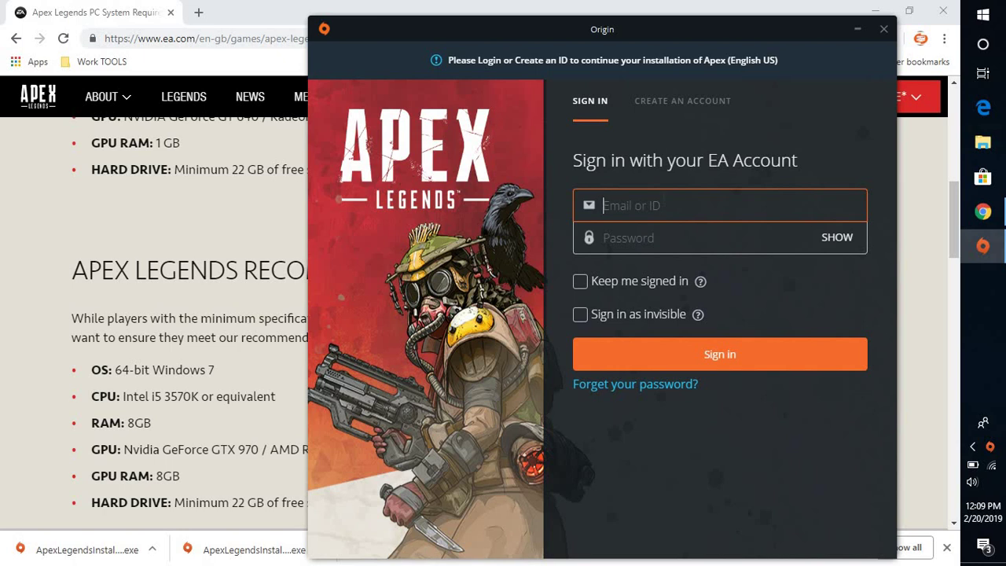
{"action": "left_click", "coordinate": [688, 114]}
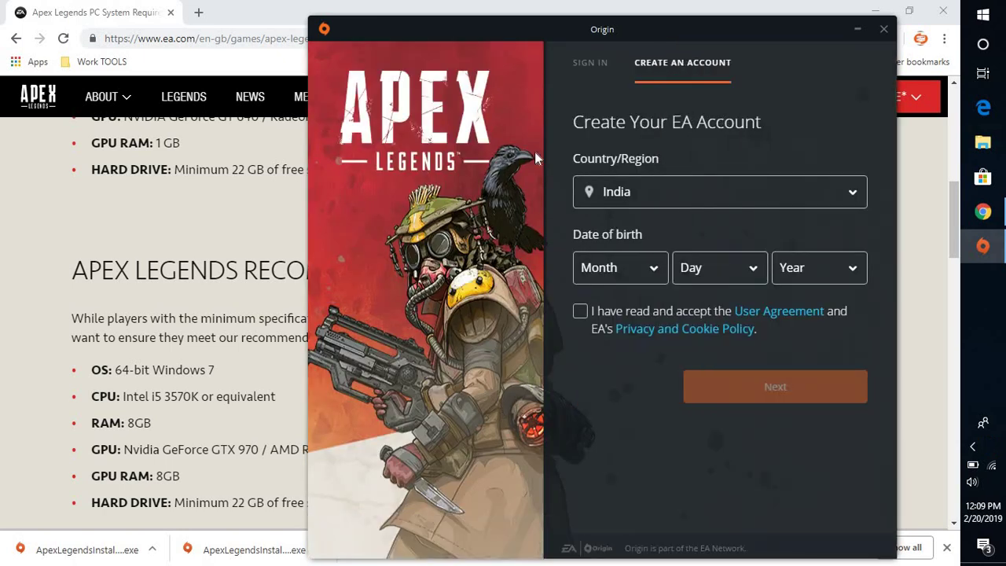
{"action": "left_click", "coordinate": [596, 81]}
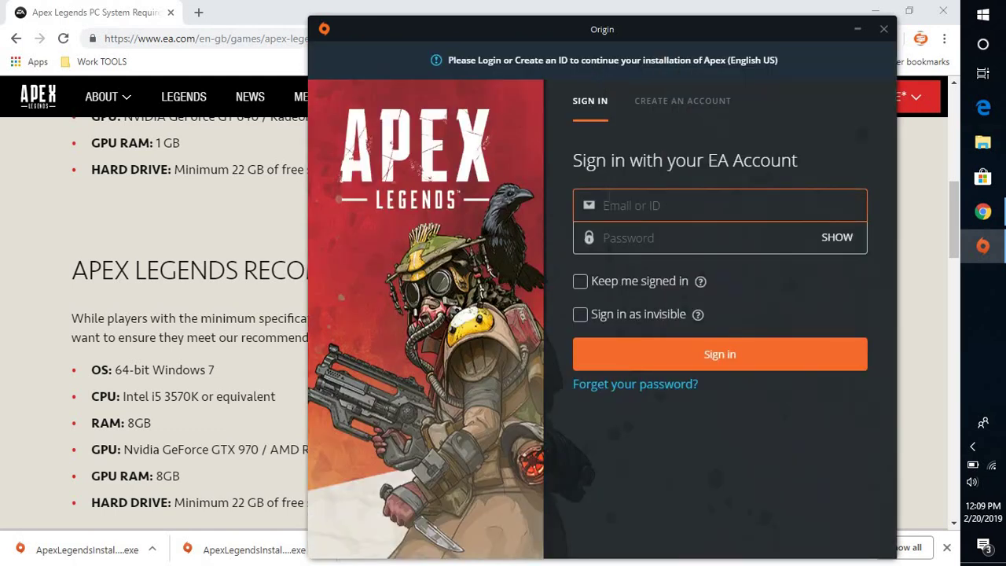
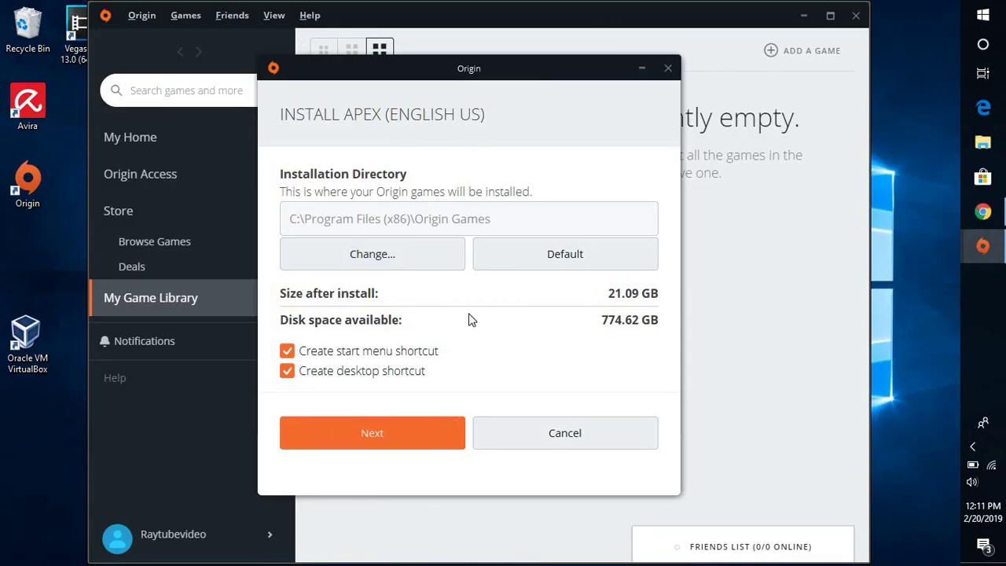
Keep the default Apex install options, accept the license agreements, and start the download.
{"action": "left_click", "coordinate": [397, 444]}
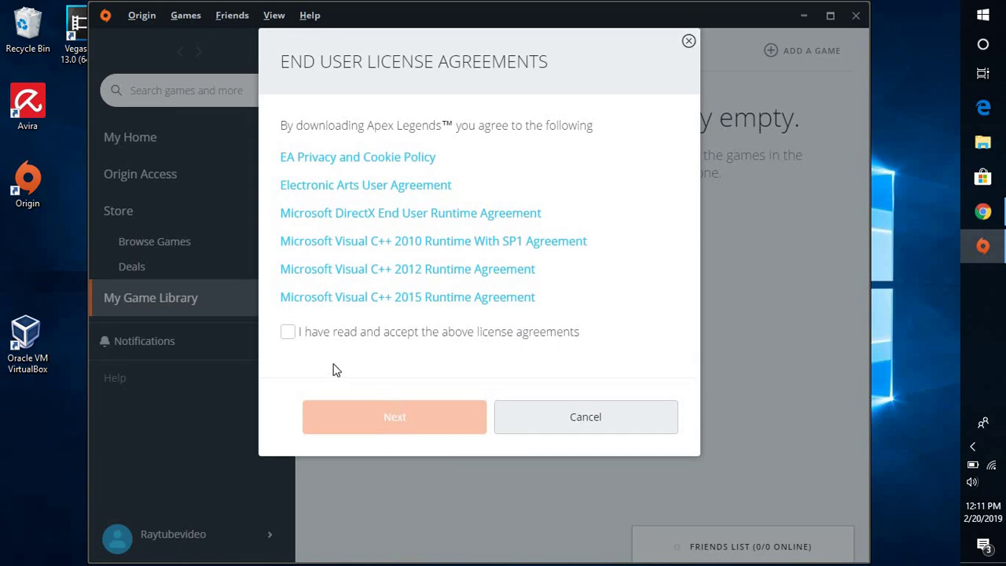
{"action": "left_click", "coordinate": [287, 332]}
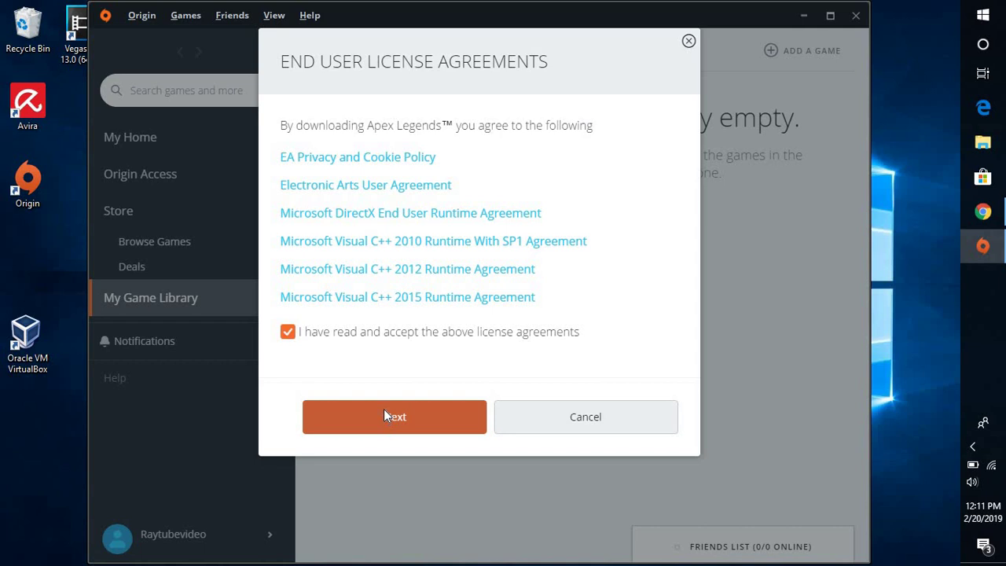
{"action": "left_click", "coordinate": [384, 416]}
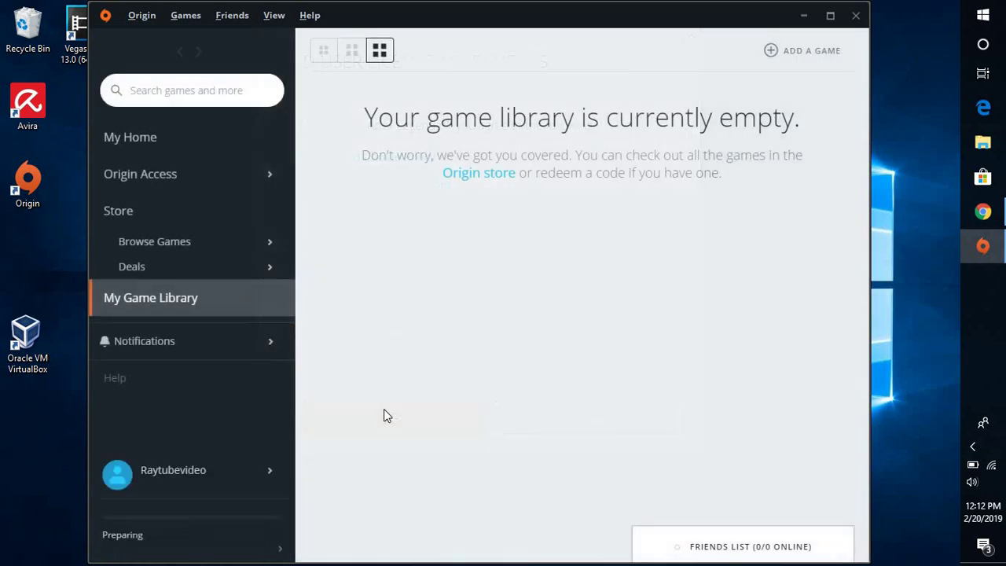
Visit the game library, Origin Access and home pages, then open Store > Browse Games (Most Popular).
{"action": "left_click", "coordinate": [201, 312]}
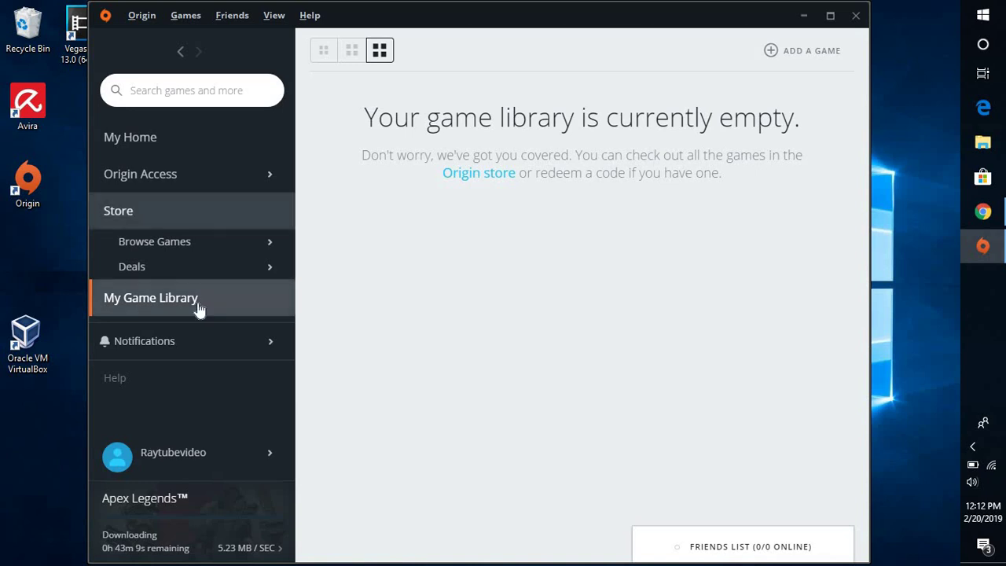
{"action": "mouse_move", "coordinate": [209, 252]}
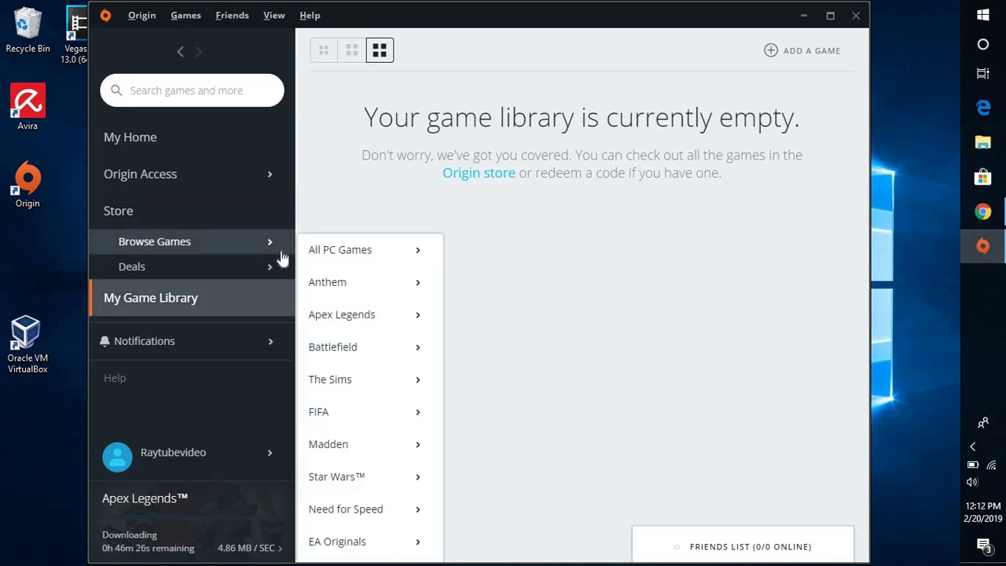
{"action": "mouse_move", "coordinate": [333, 247]}
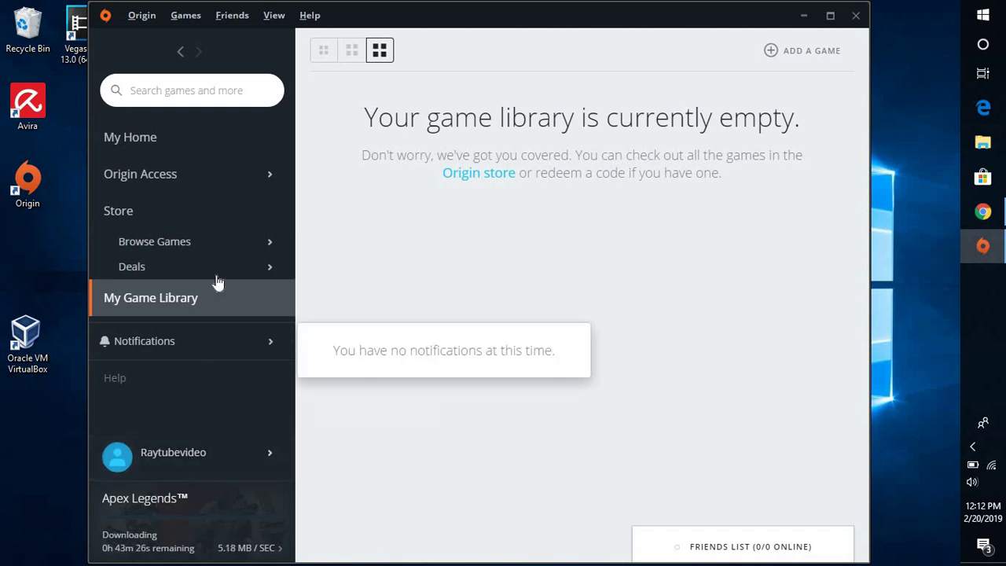
{"action": "mouse_move", "coordinate": [194, 177]}
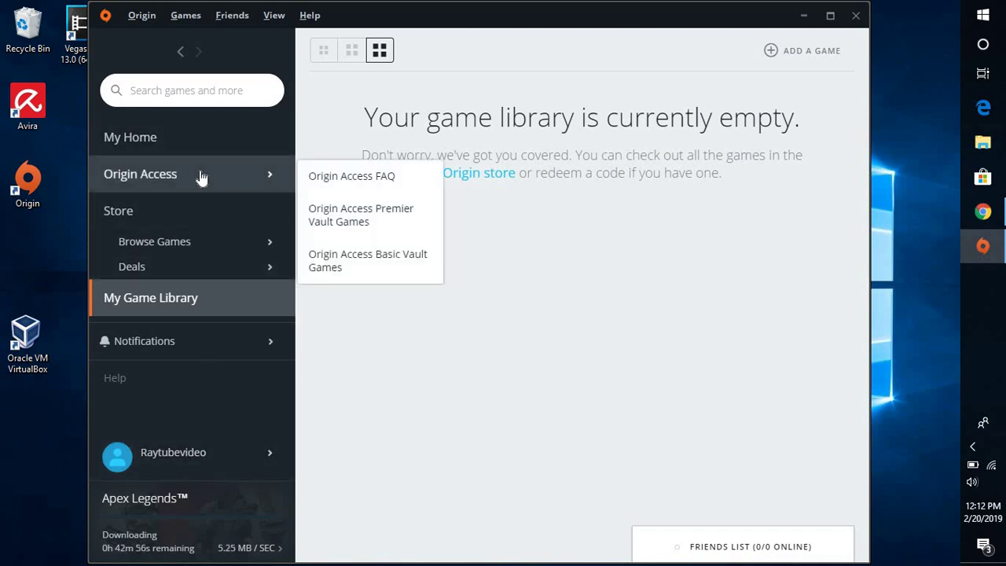
{"action": "left_click", "coordinate": [198, 166]}
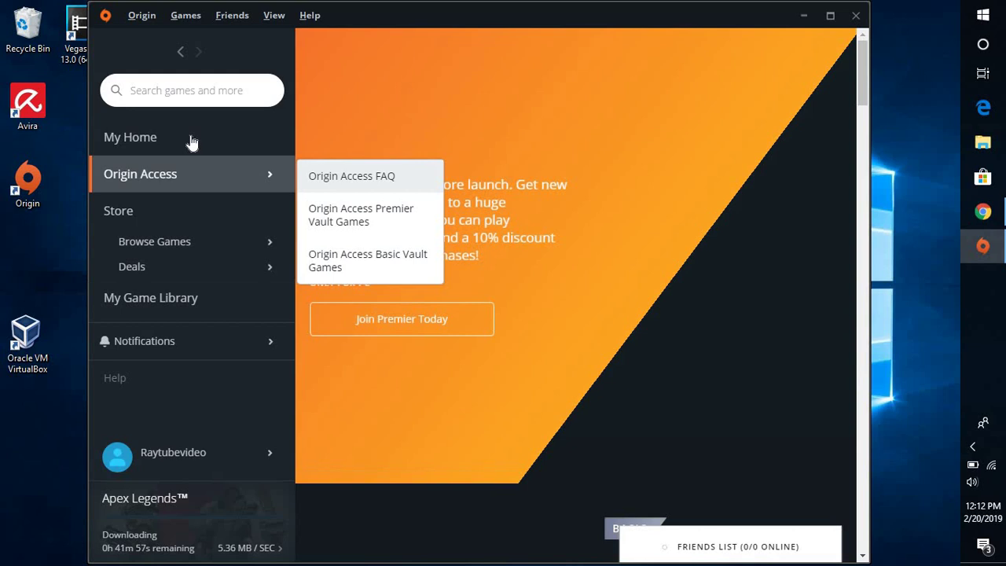
{"action": "left_click", "coordinate": [192, 140]}
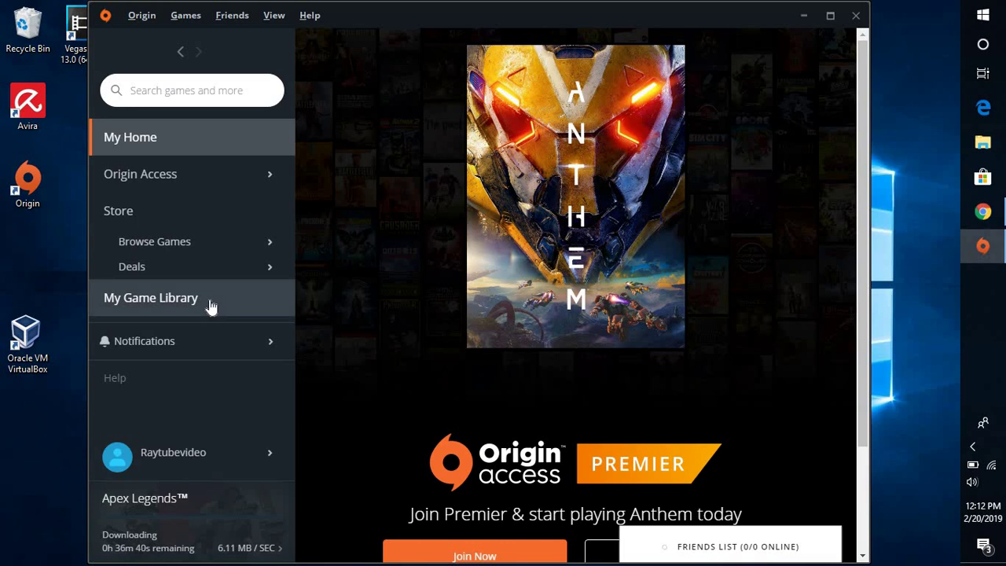
{"action": "left_click", "coordinate": [180, 21]}
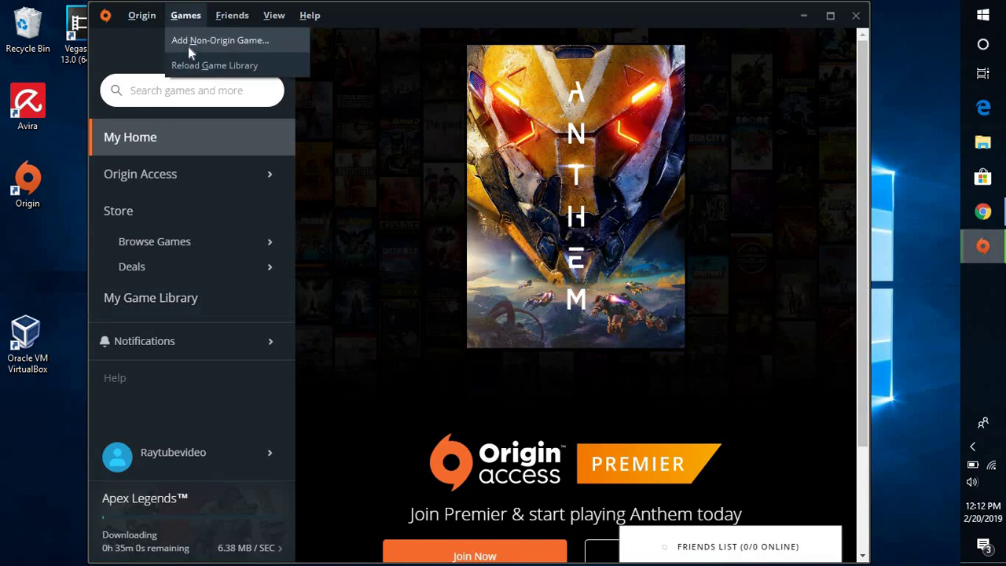
{"action": "left_click", "coordinate": [155, 242]}
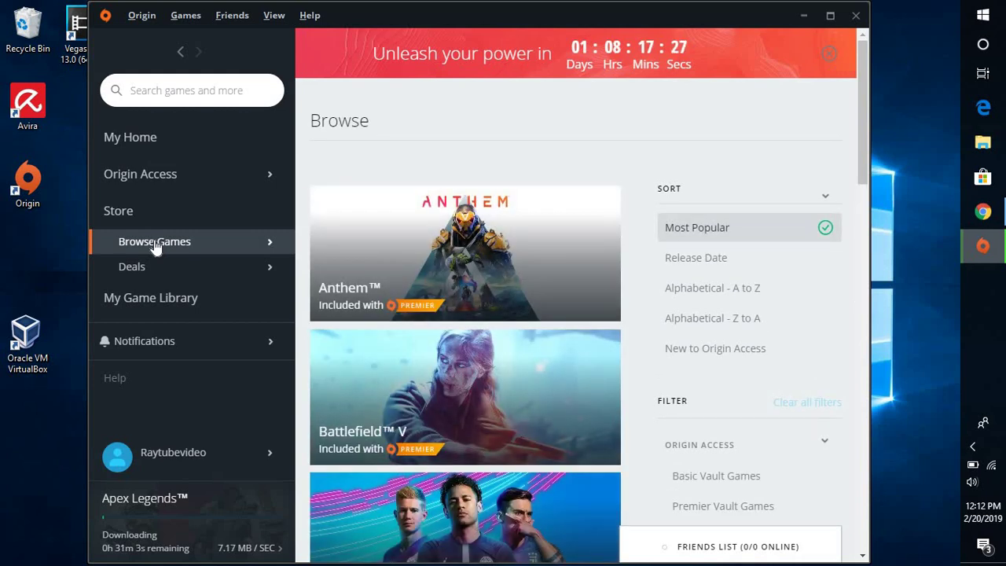
Go from My Game Library to the Origin store front and scroll to the free Apex Legends card.
{"action": "left_click", "coordinate": [155, 301]}
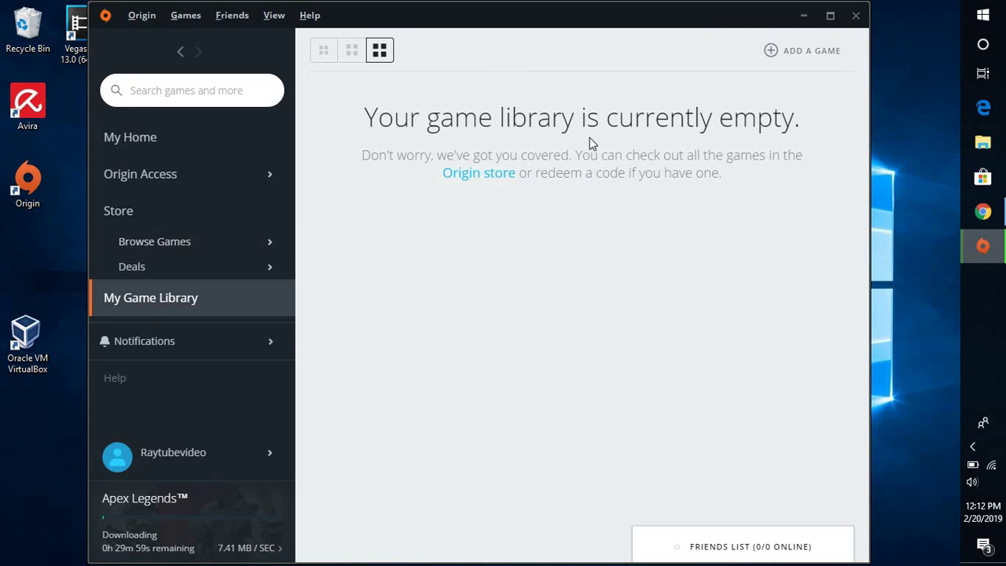
{"action": "left_click", "coordinate": [501, 181]}
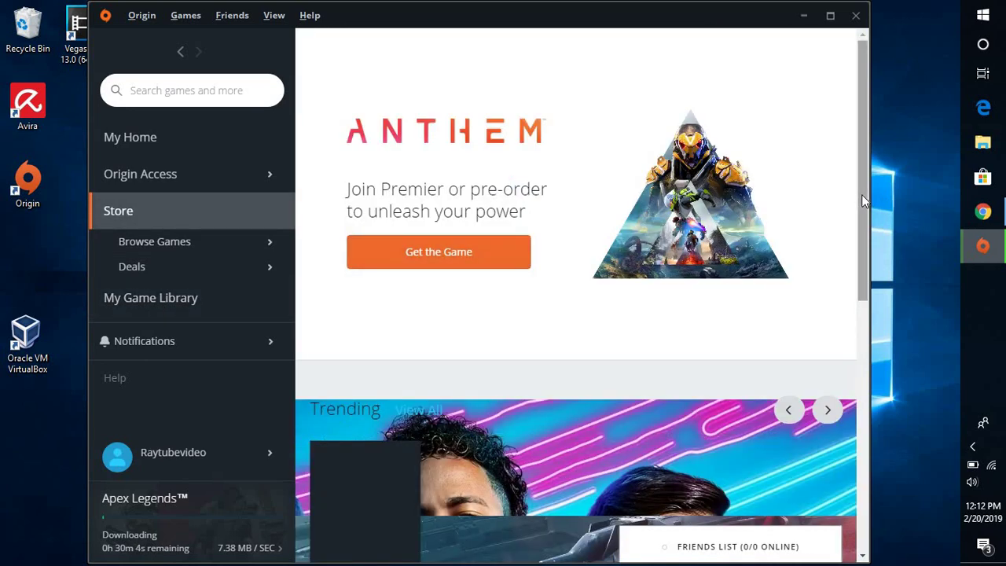
{"action": "left_click", "coordinate": [863, 228]}
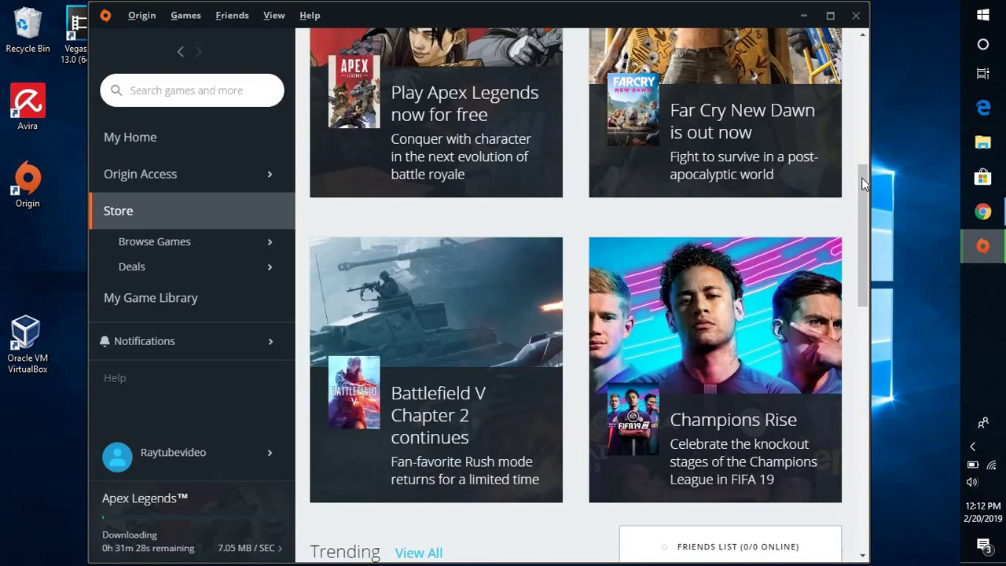
{"action": "left_click_drag", "start_coordinate": [863, 183], "coordinate": [857, 110]}
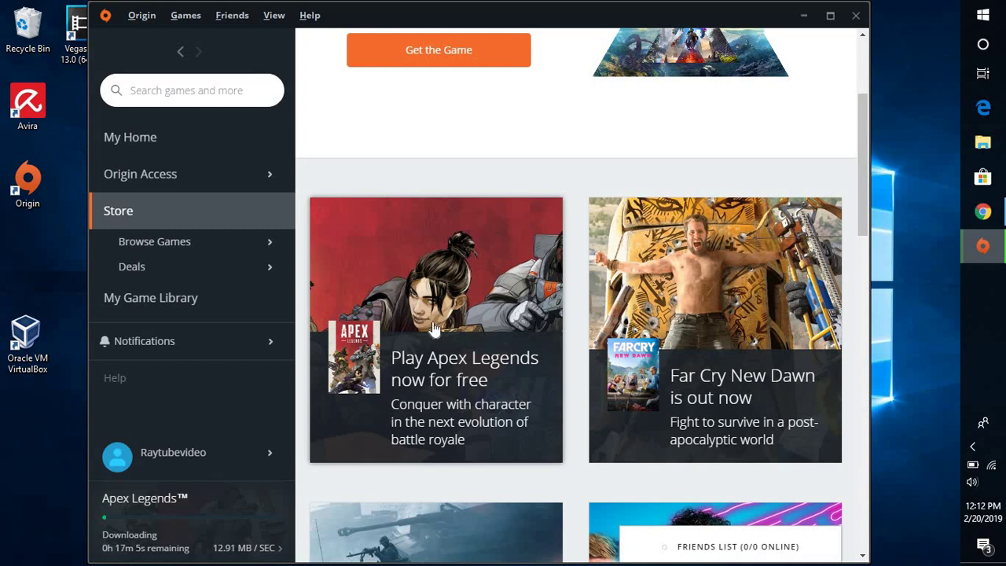
Open the Apex Legends store page, add it to the library, and choose Download with Origin.
{"action": "left_click", "coordinate": [433, 322]}
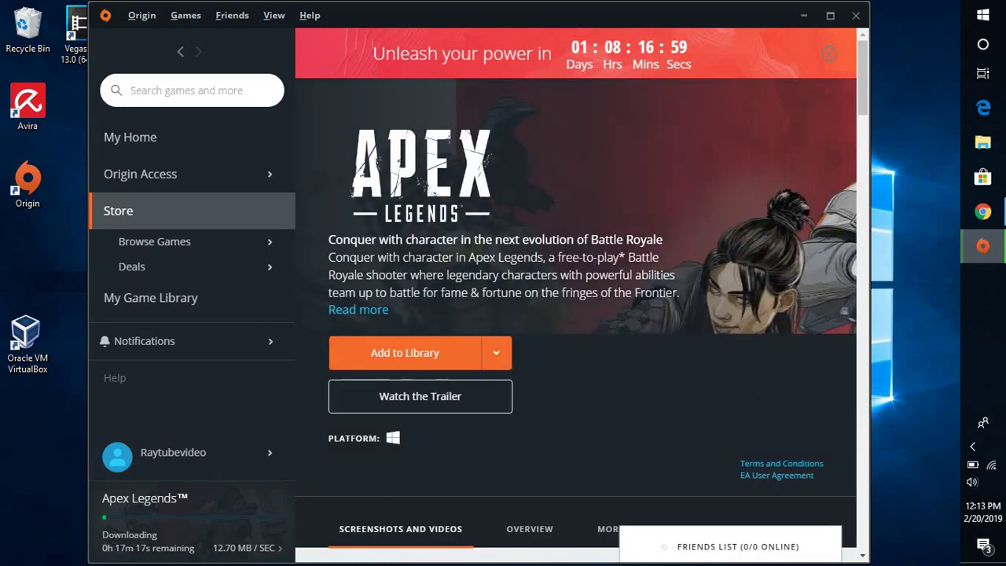
{"action": "left_click", "coordinate": [422, 363]}
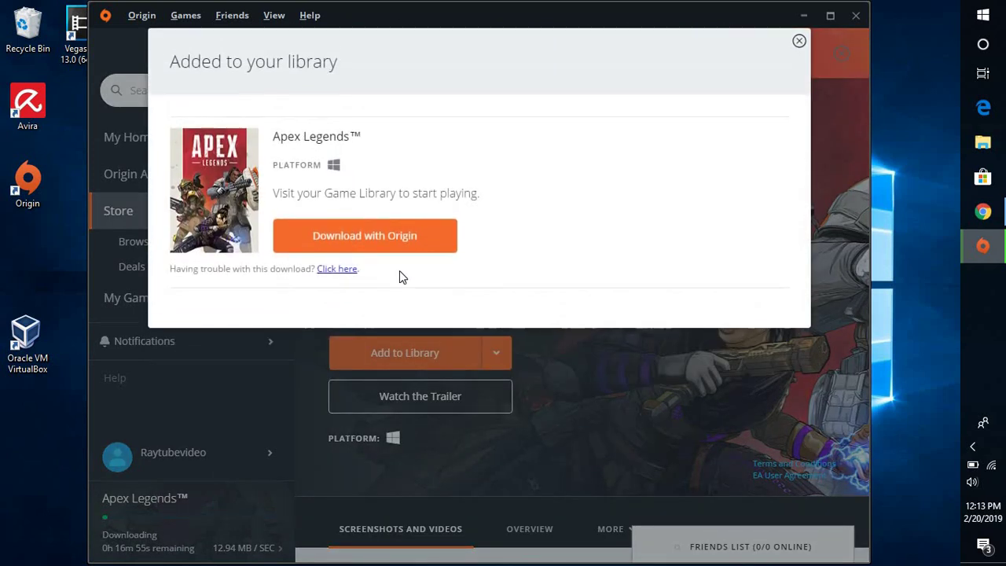
{"action": "left_click", "coordinate": [412, 257]}
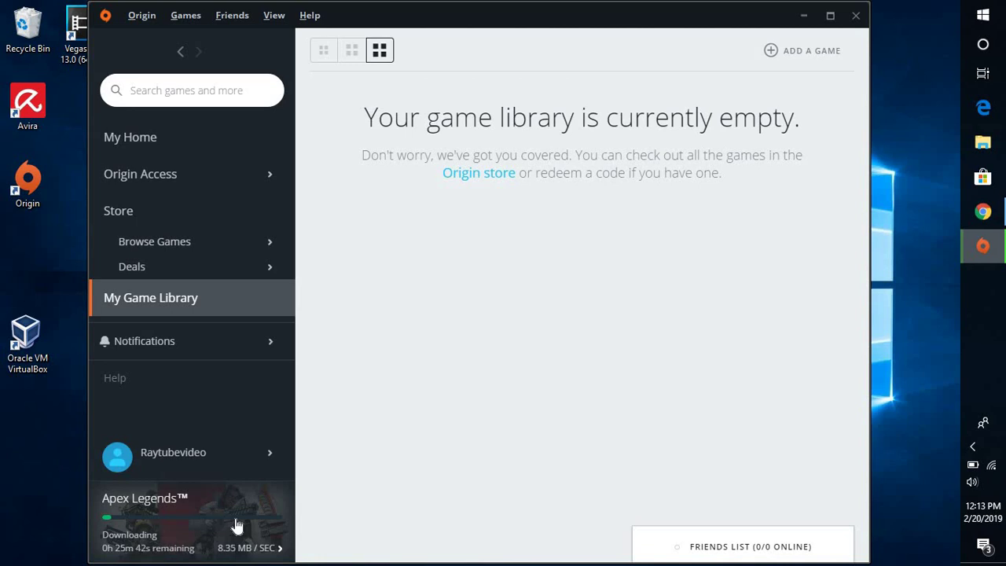
Show the download progress details and wait until Apex Legends reports Complete.
{"action": "left_click", "coordinate": [281, 554]}
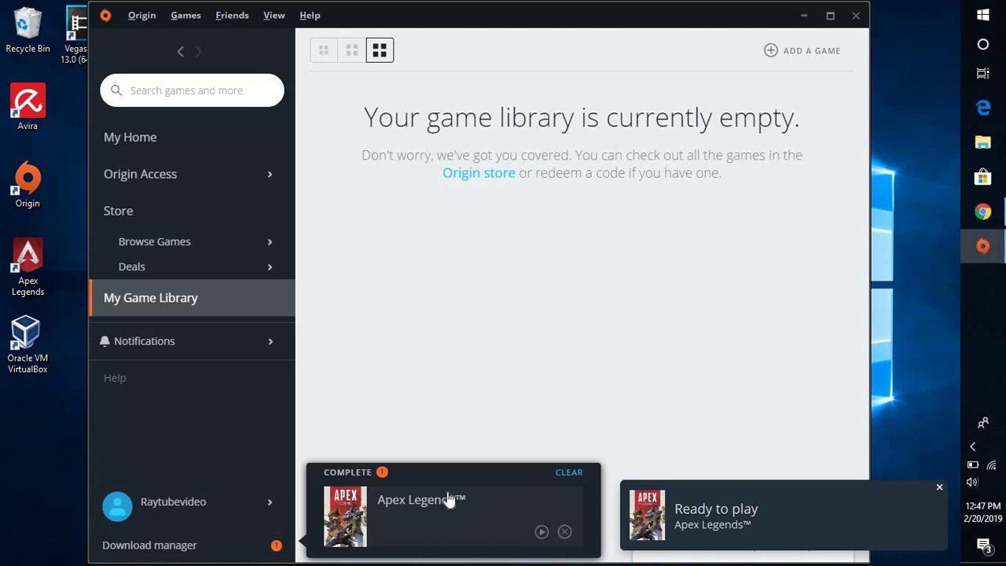
Close the Apex Legends Ready to play notification.
{"action": "left_click", "coordinate": [940, 487]}
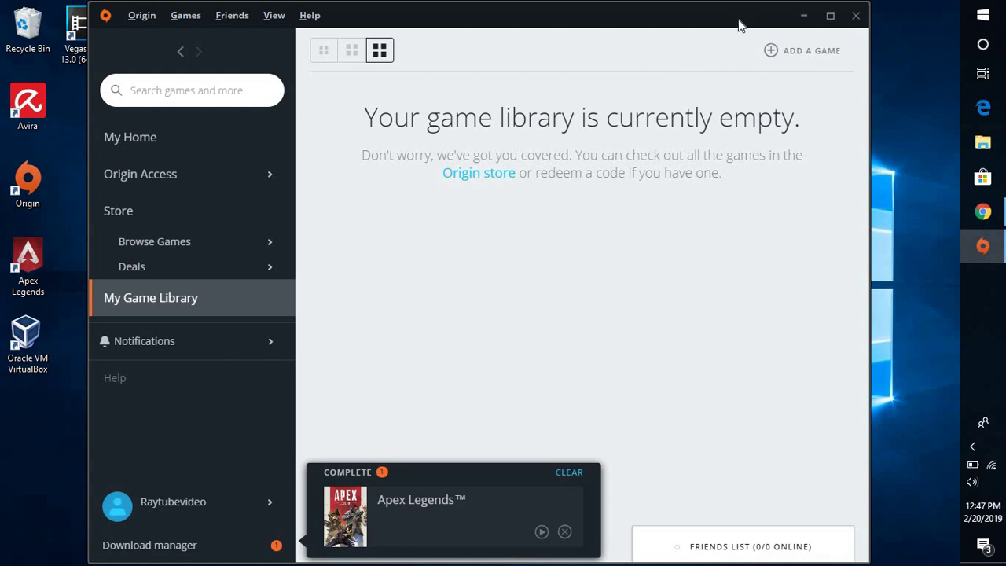
Minimize Origin and launch Apex Legends from its desktop shortcut.
{"action": "left_click", "coordinate": [803, 15]}
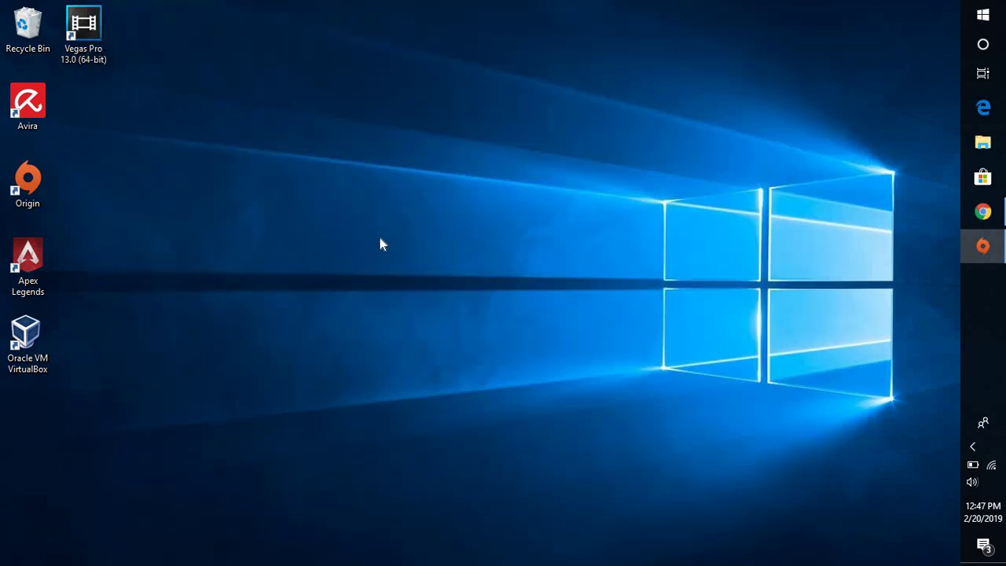
{"action": "left_click", "coordinate": [46, 270]}
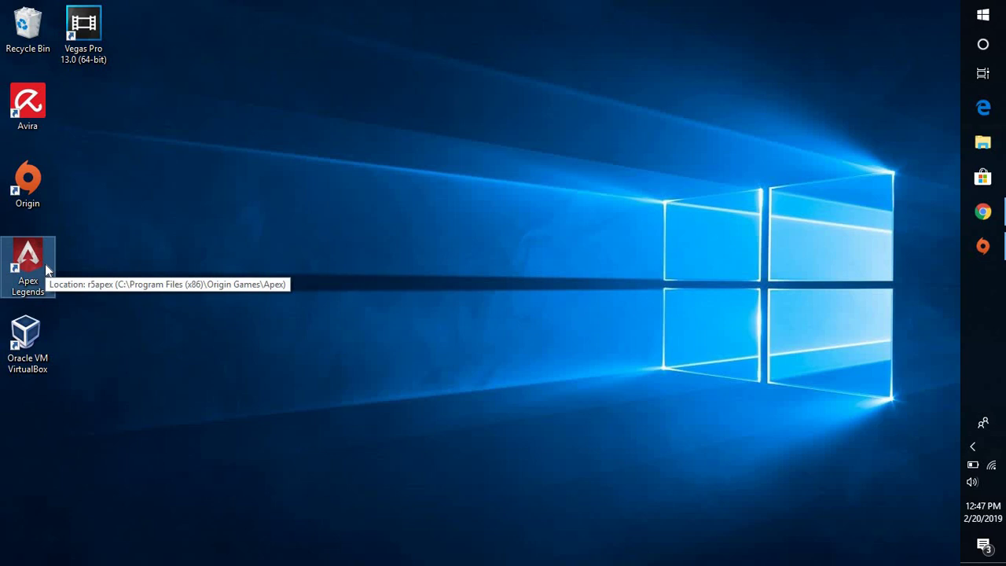
{"action": "double_click", "coordinate": [45, 269]}
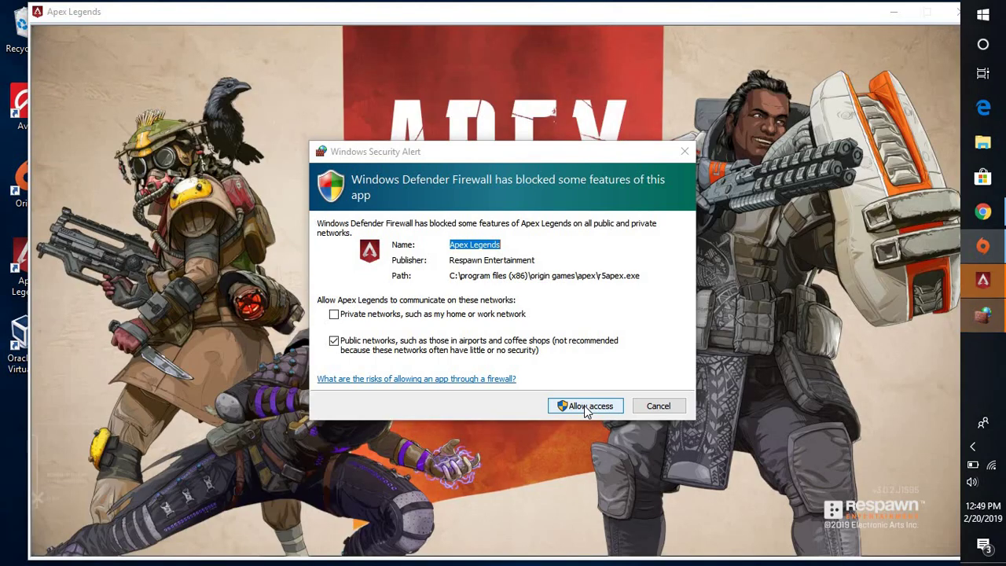
Allow Apex Legends through Windows Defender Firewall and continue past the title screen with Enter.
{"action": "left_click", "coordinate": [585, 406]}
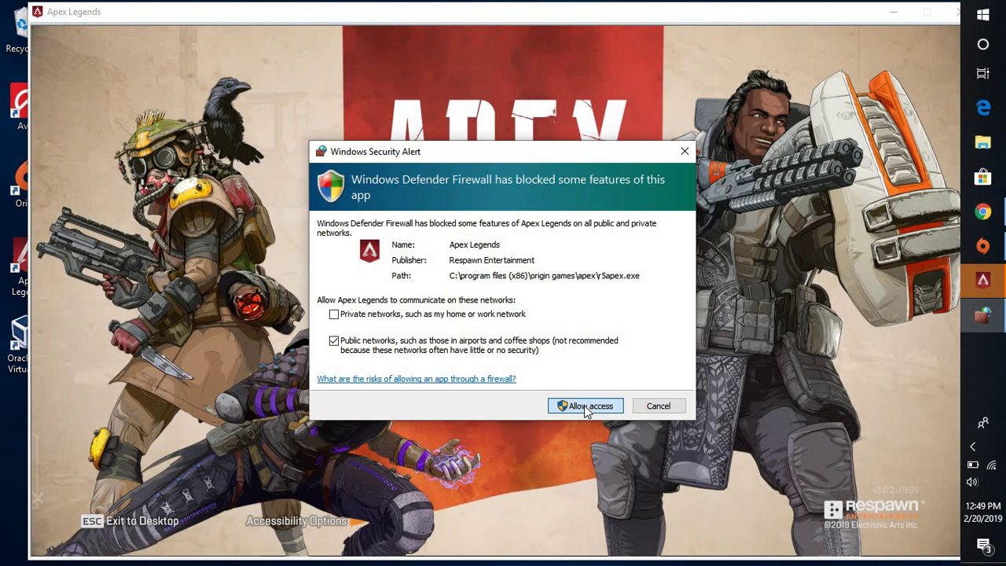
{"action": "left_click", "coordinate": [583, 406]}
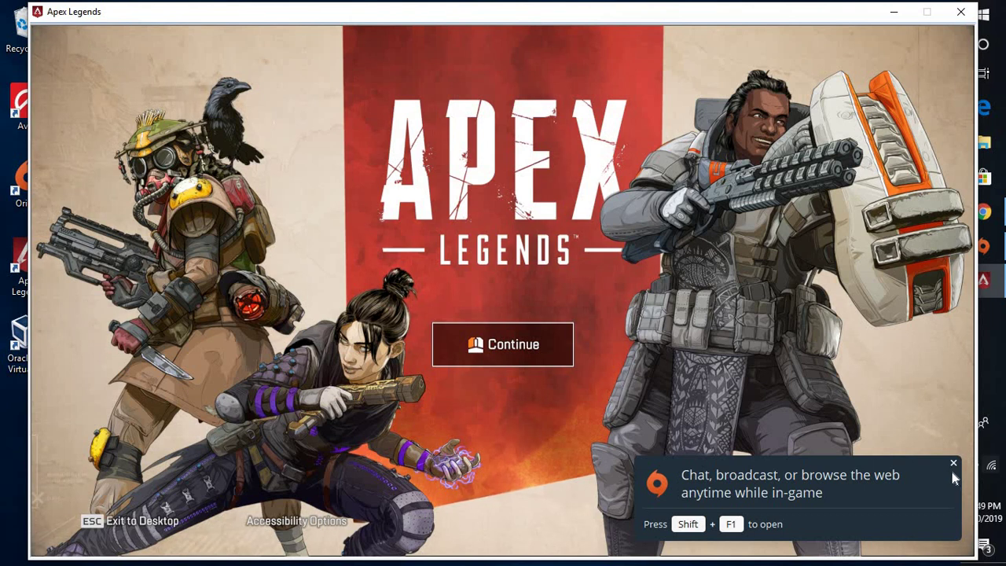
{"action": "key", "text": "Return"}
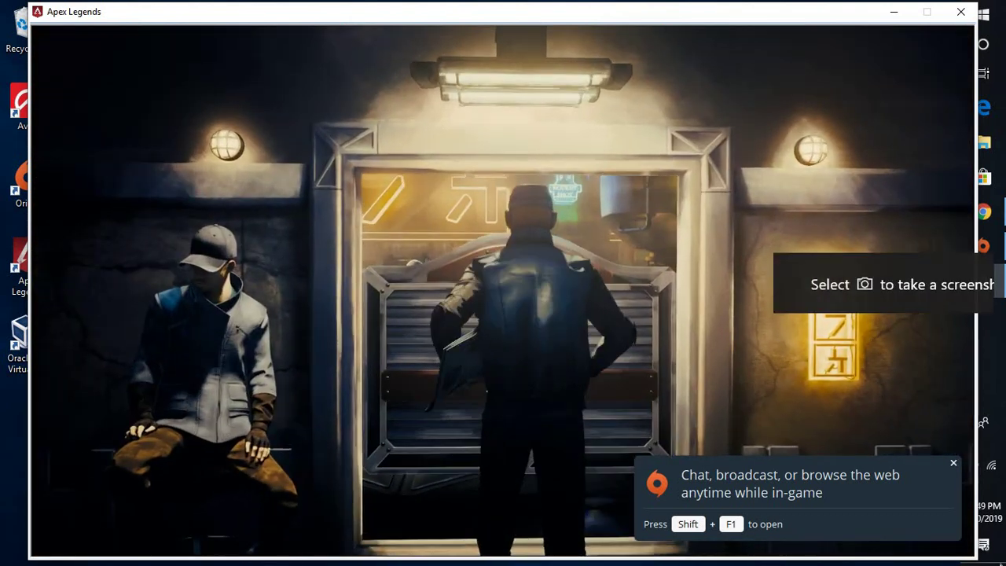